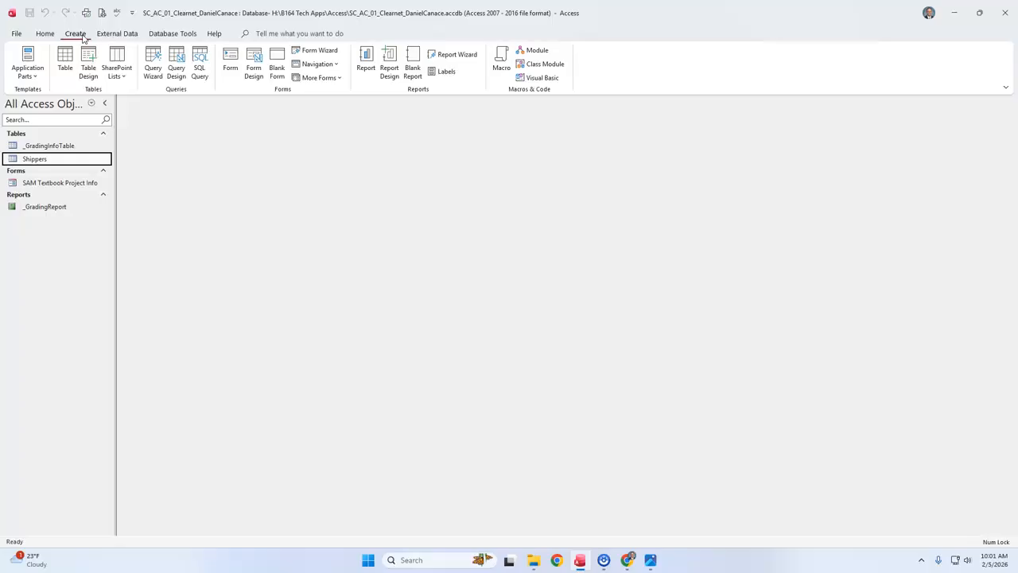
Create a new table in Design view and add Location ID as its first field with the Short Text data type.
left_click(89, 56)
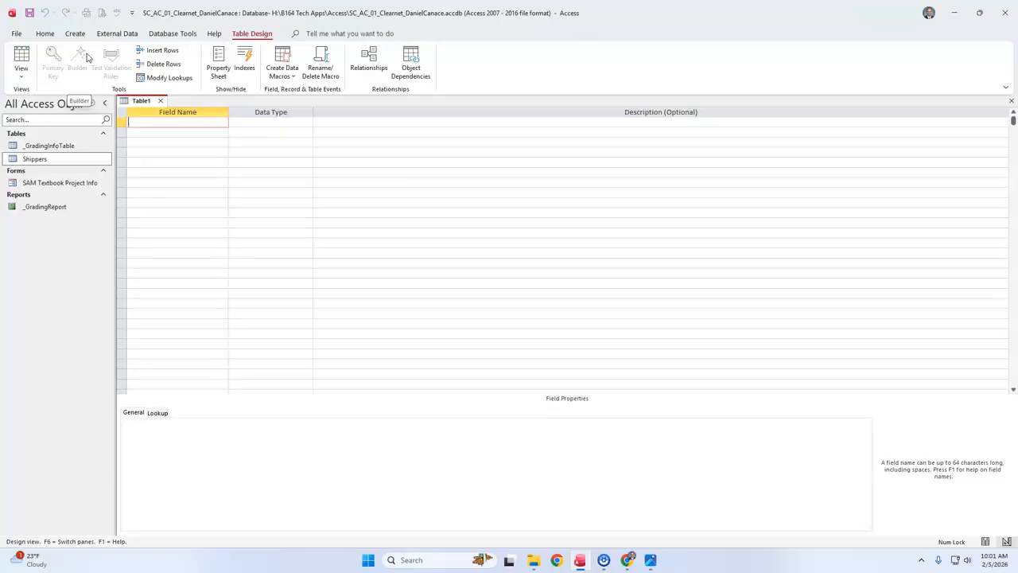
type("ID")
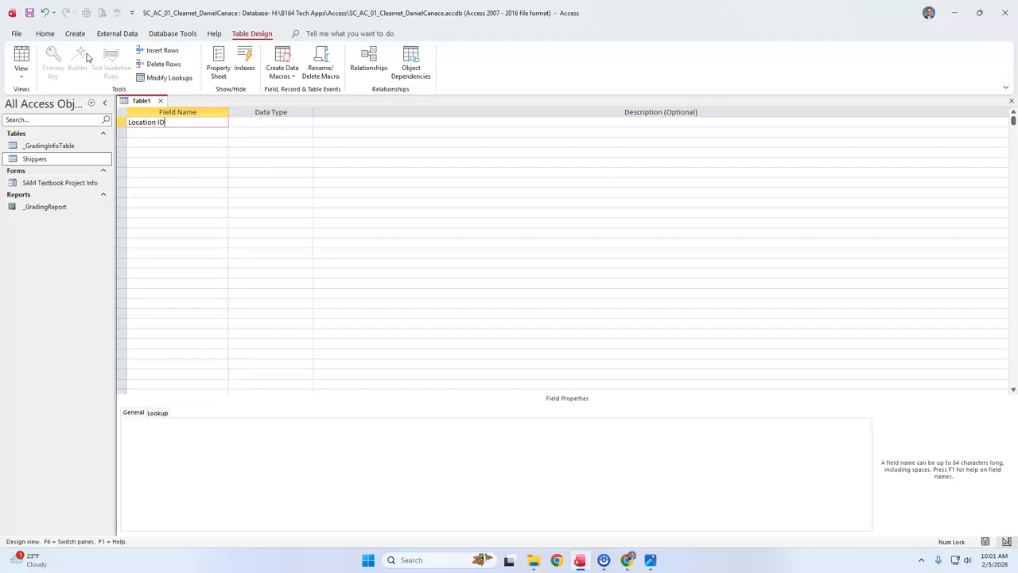
key("Tab")
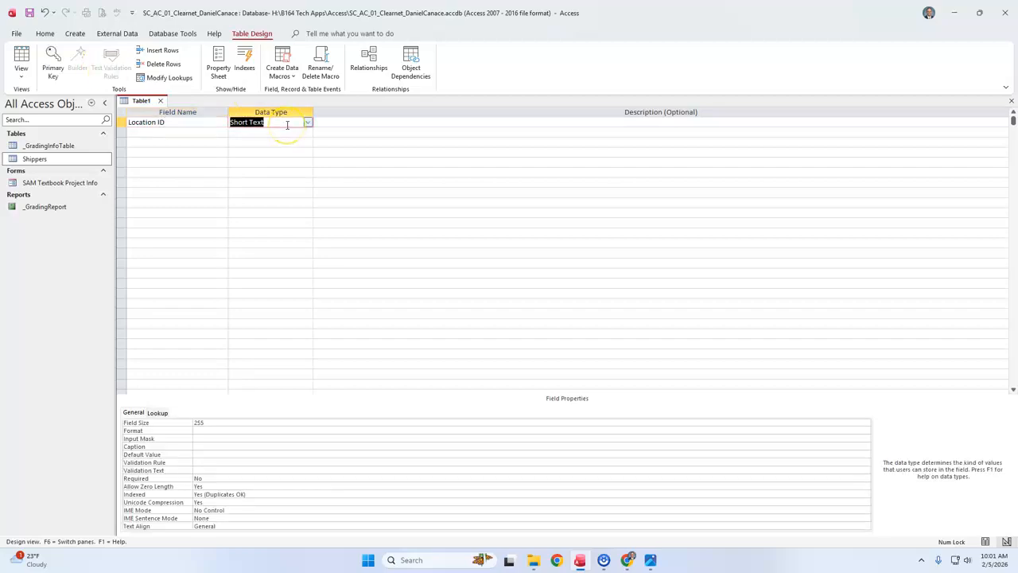
Set the Location ID field size to 5 and its caption to L_ID.
left_click(226, 424)
left_click(172, 423)
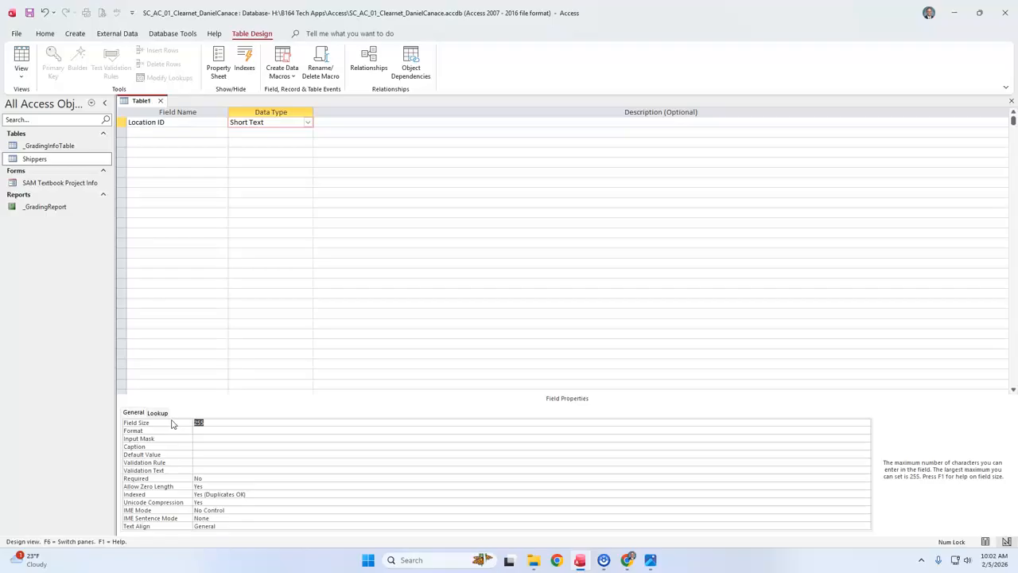
left_click(195, 447)
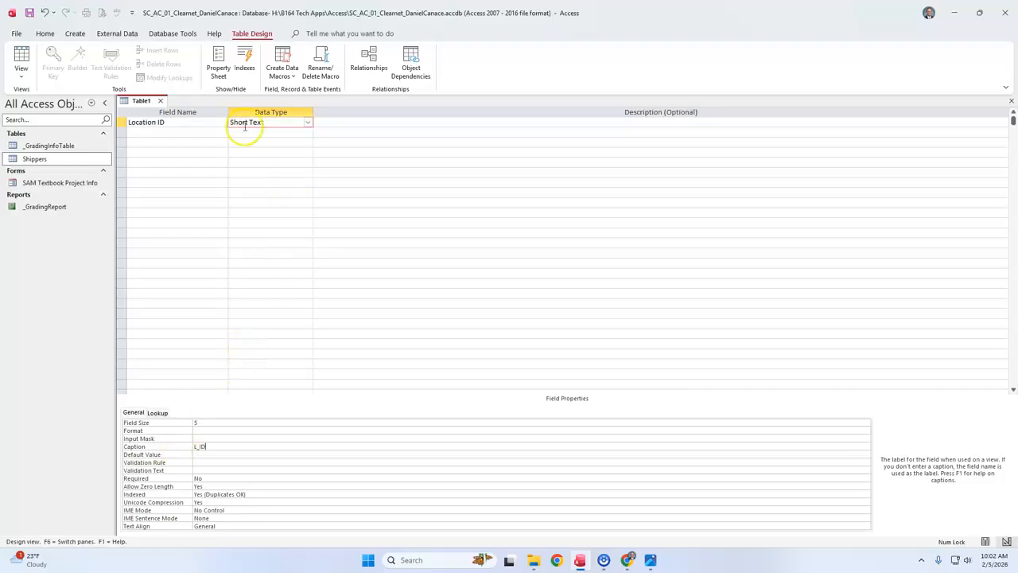
left_click(291, 122)
key("Tab")
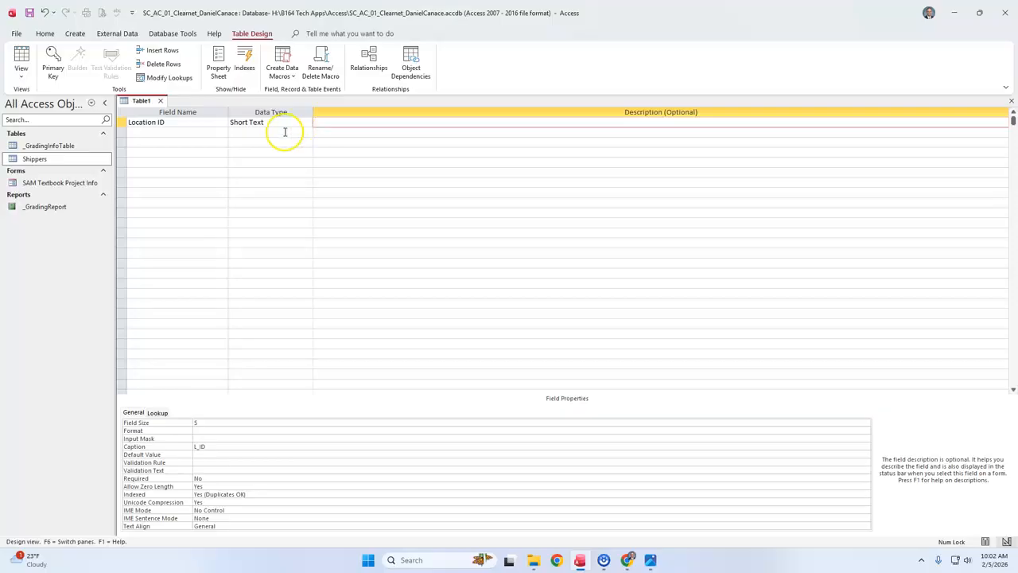
Add a second Short Text field named Location Name with a field size of 50.
key("Tab")
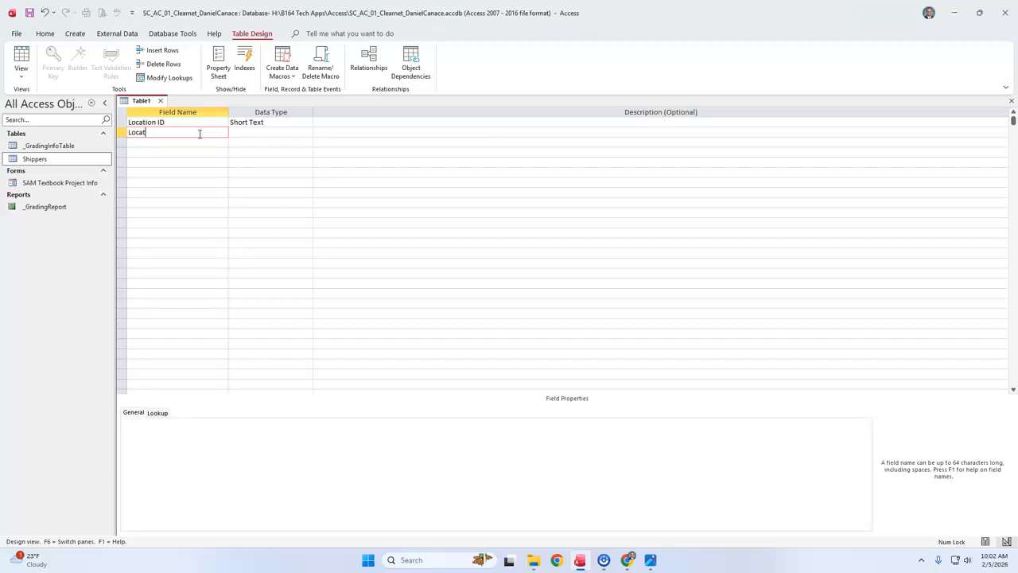
type("Location Name")
key("Tab")
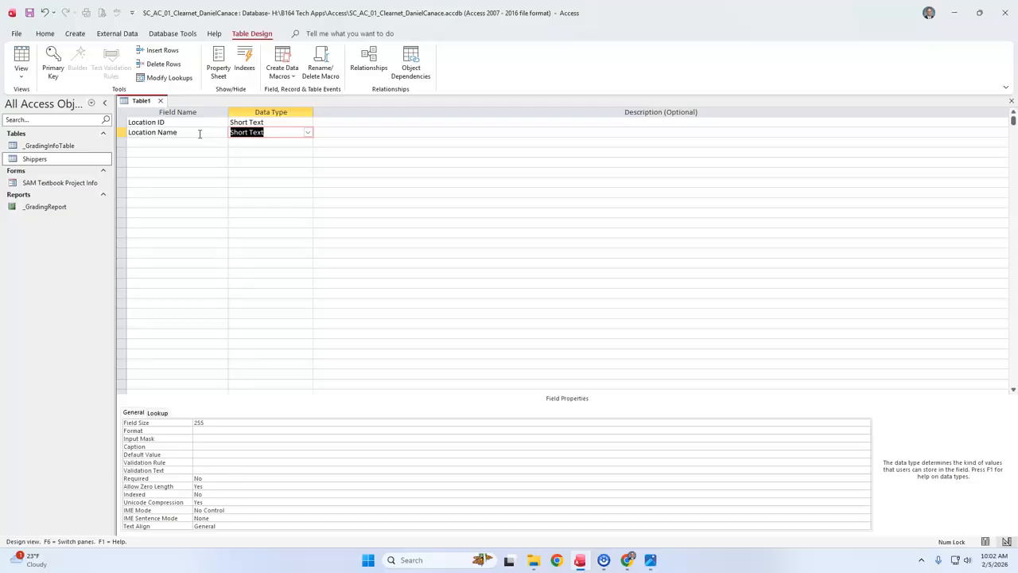
left_click(195, 420)
type("50")
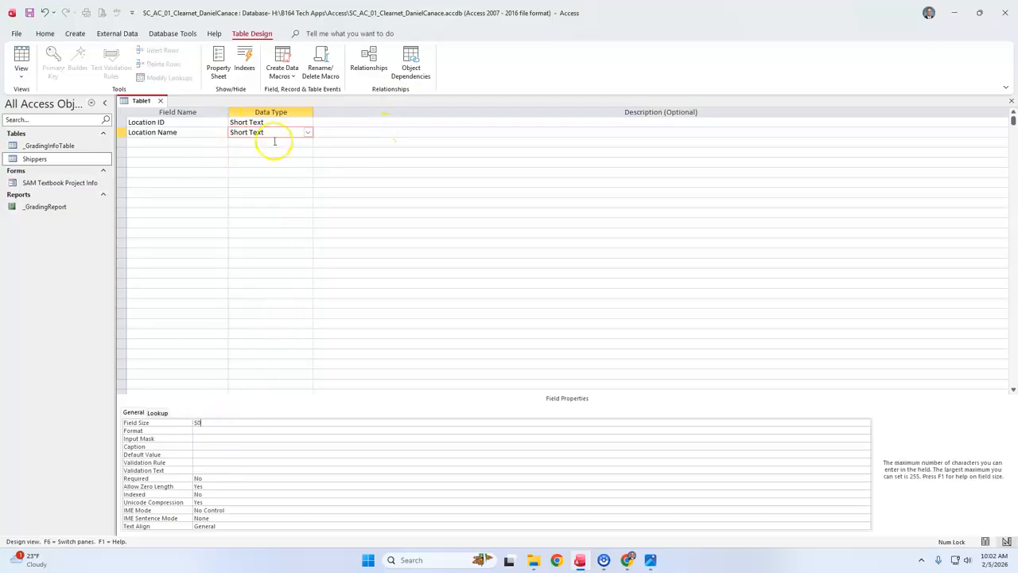
Add a Short Text field named Location Type with field size 15 and the caption Type.
left_click(198, 141)
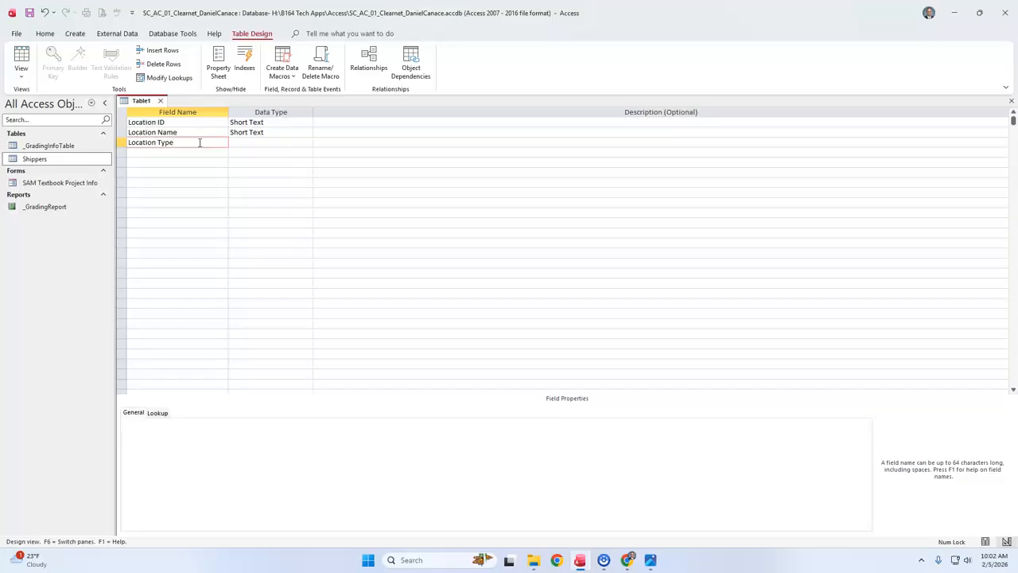
type("Location Type")
key("Tab")
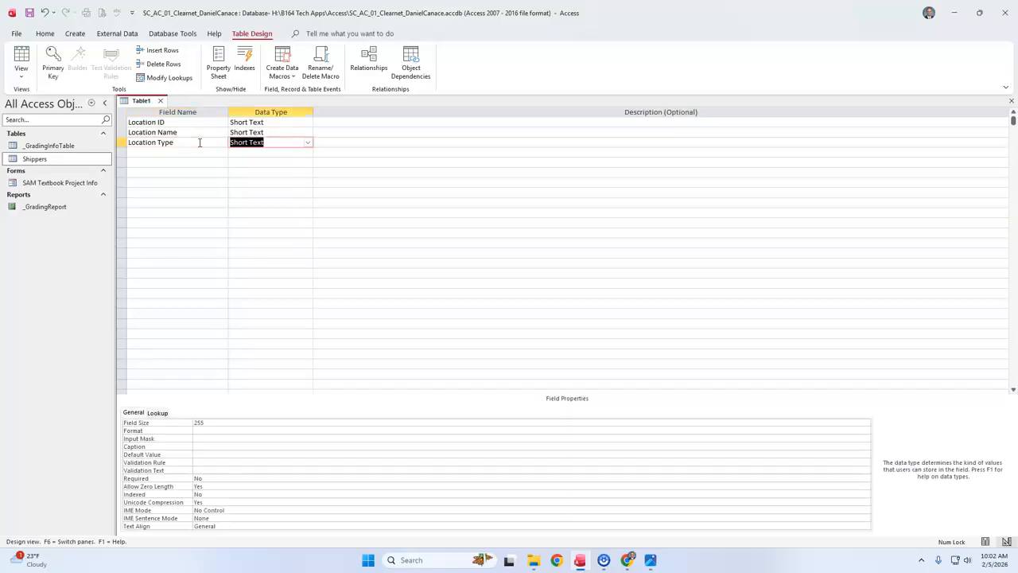
left_click(208, 422)
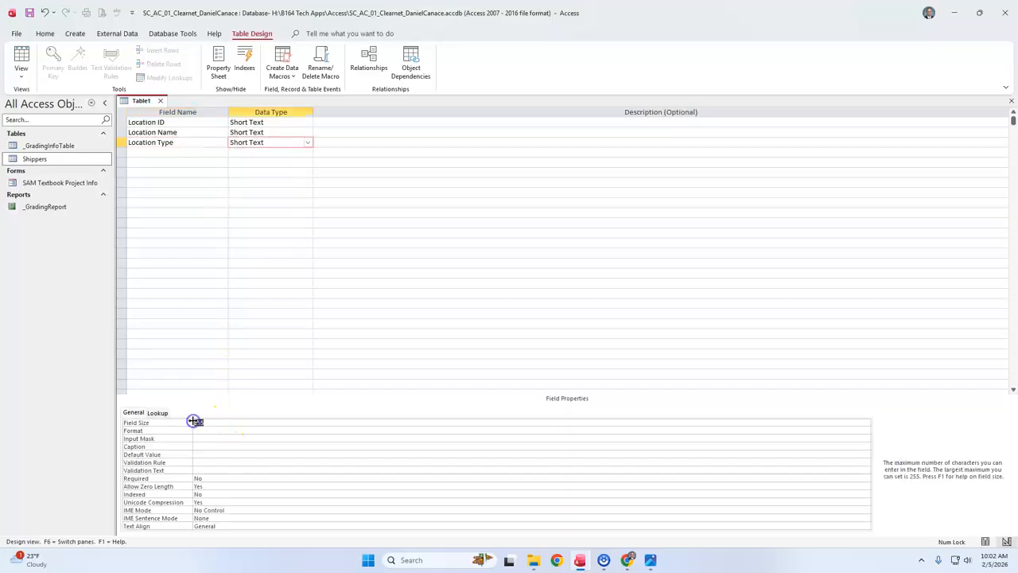
left_click(204, 454)
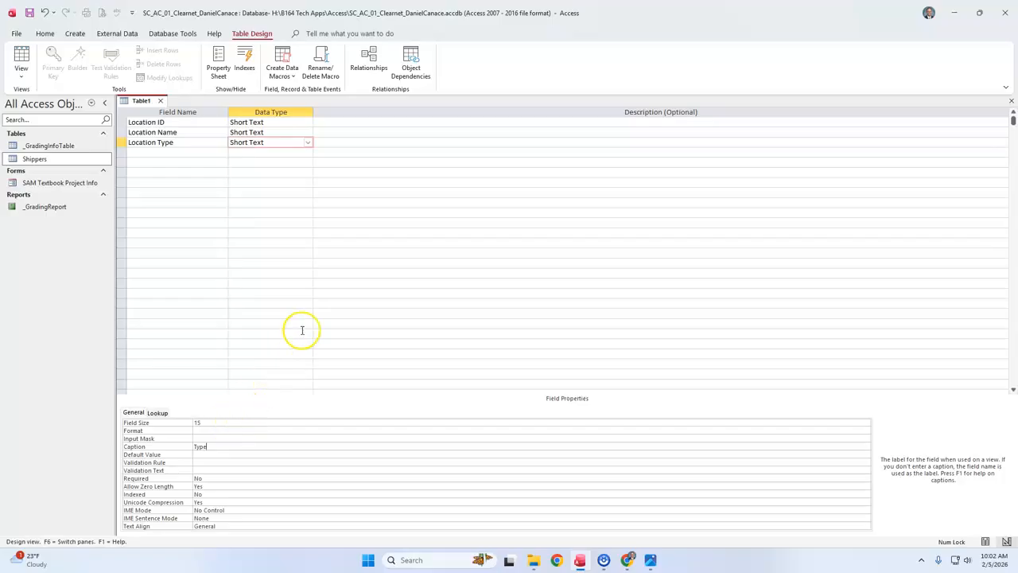
Review the field sizes and captions of Location ID, Location City, Location State and Location Postal Code, and the description of Shipper ID.
left_click(650, 561)
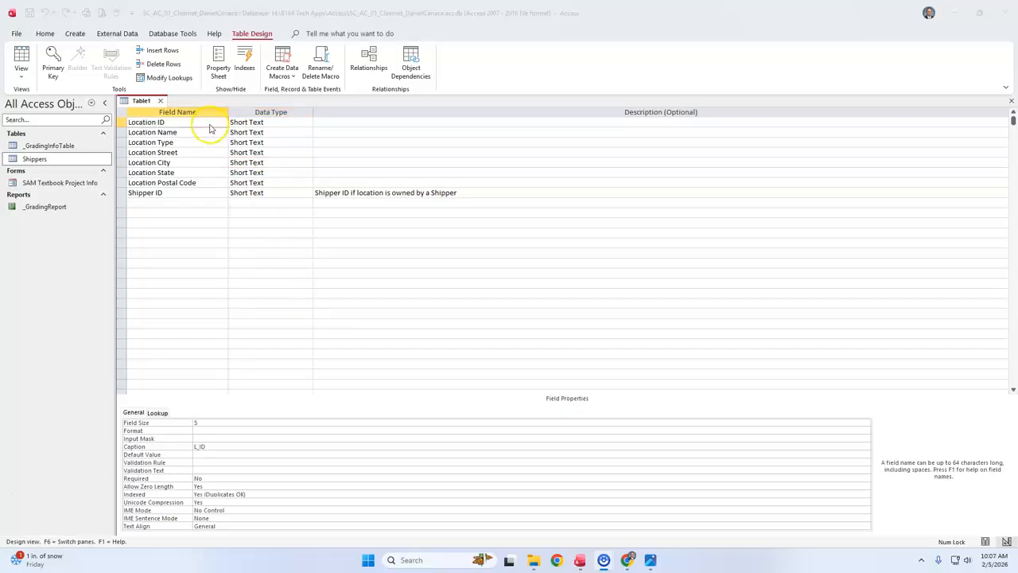
left_click(206, 123)
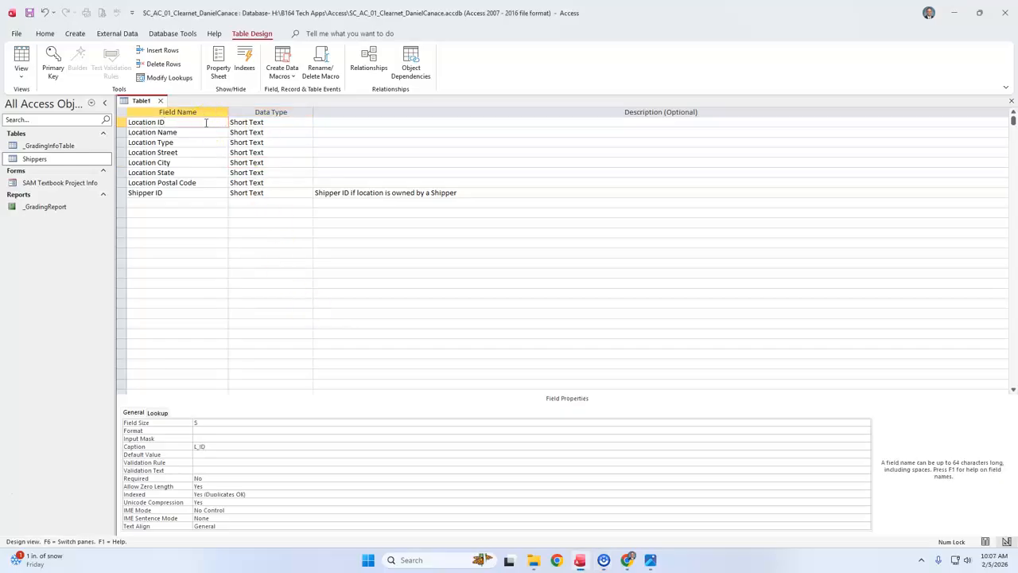
left_click(170, 162)
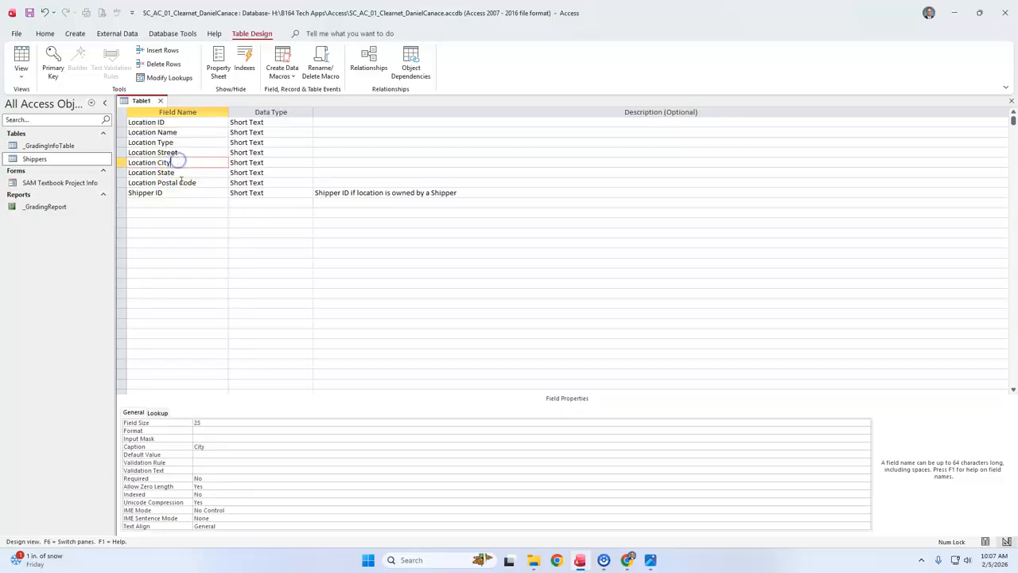
left_click(199, 173)
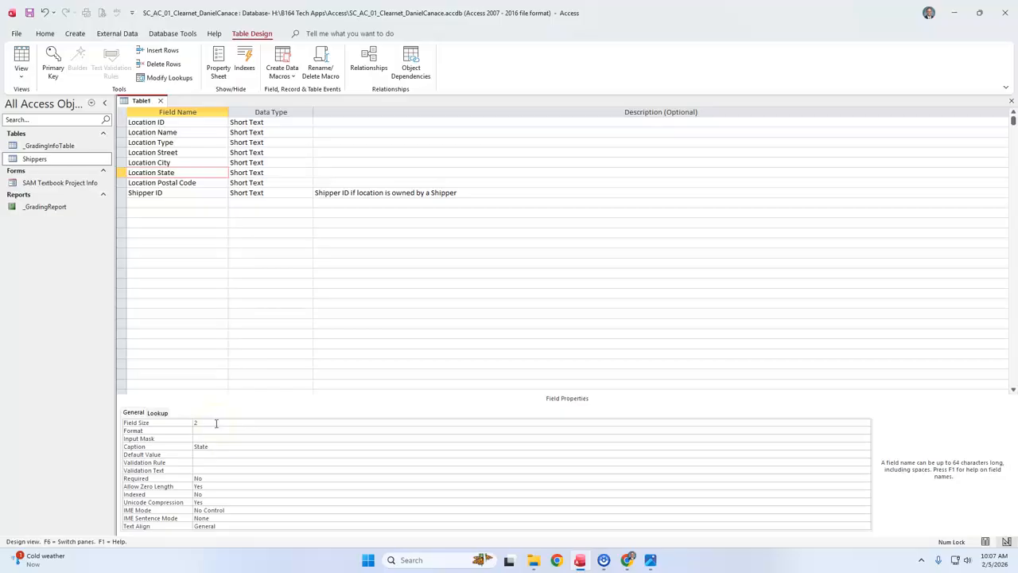
left_click(249, 182)
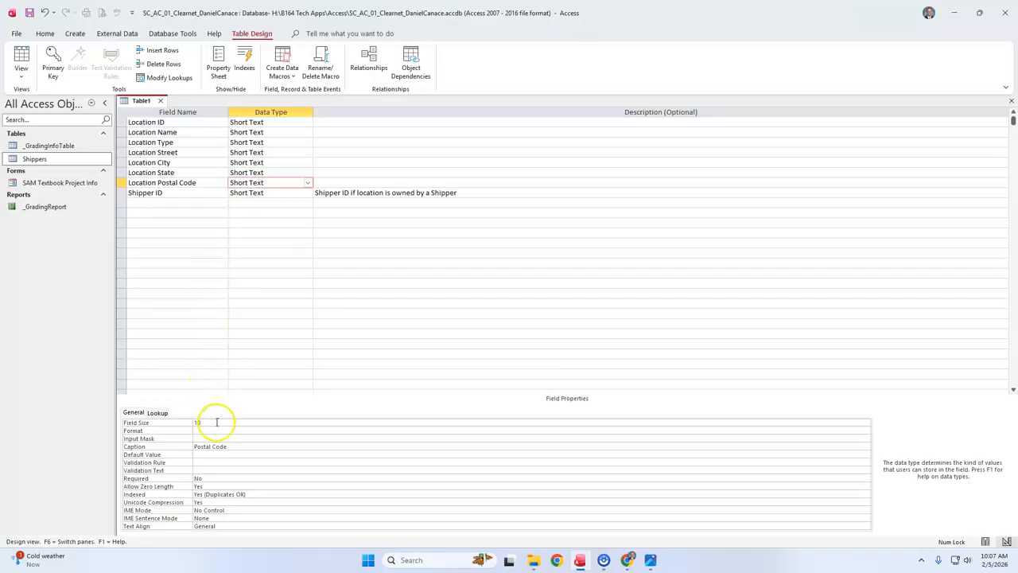
left_click(381, 193)
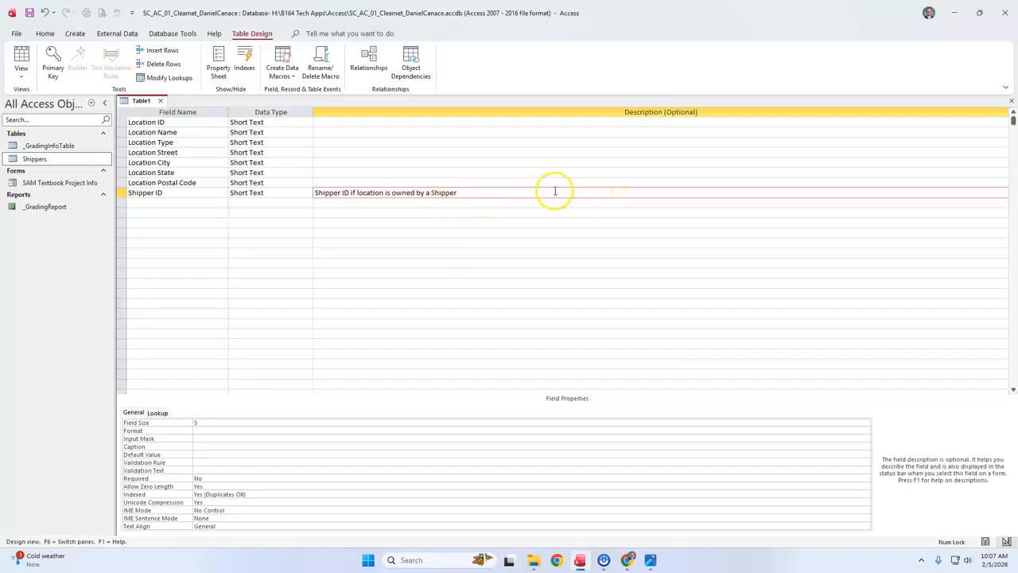
left_click(30, 14)
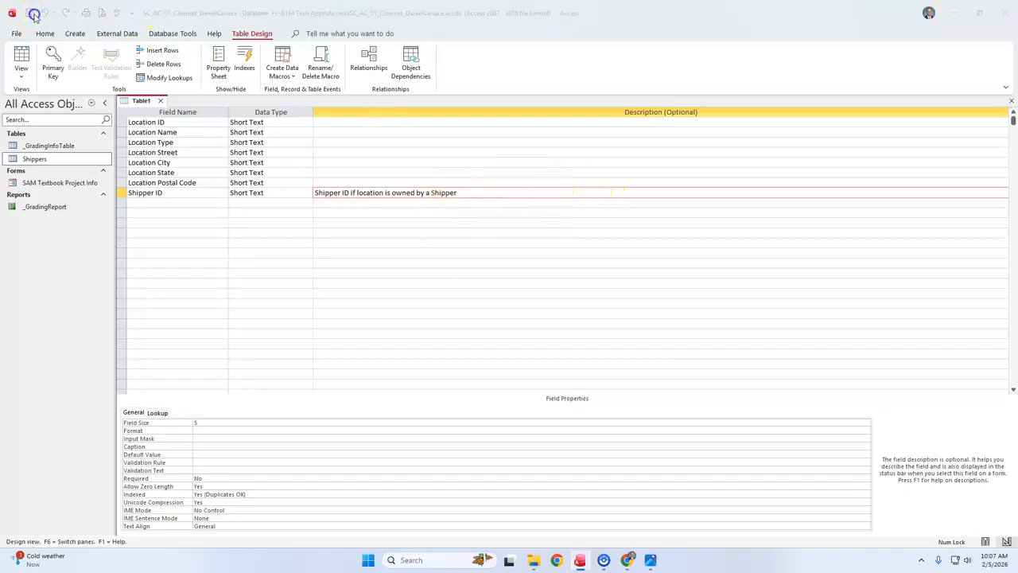
left_click(506, 214)
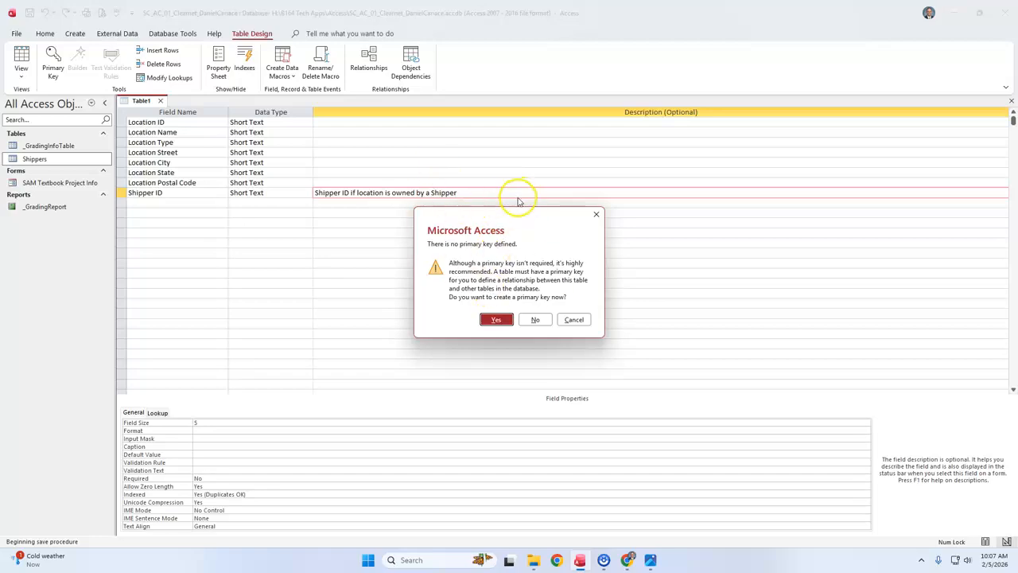
left_click(597, 217)
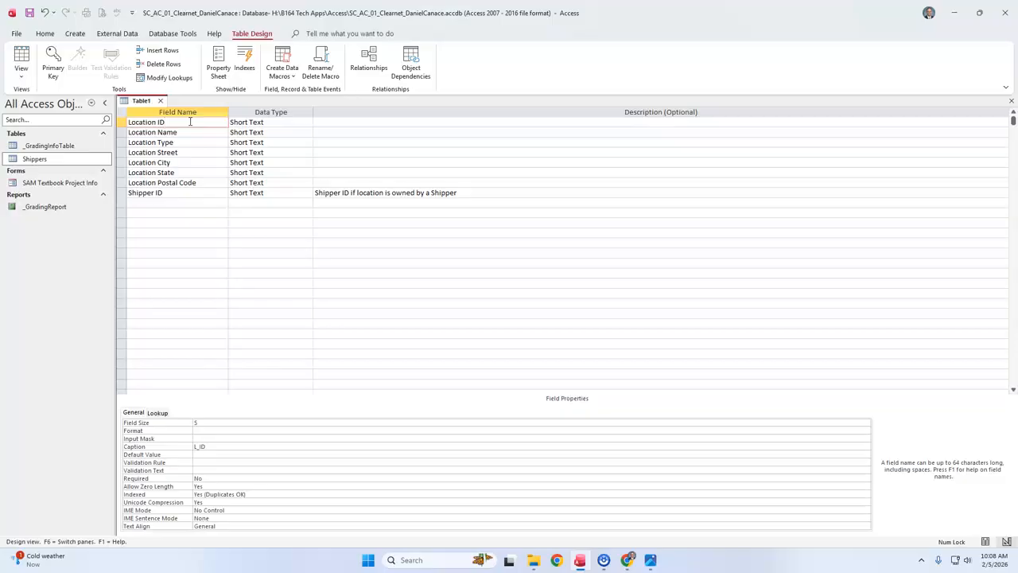
Make the Location ID field the table's primary key.
left_click(51, 58)
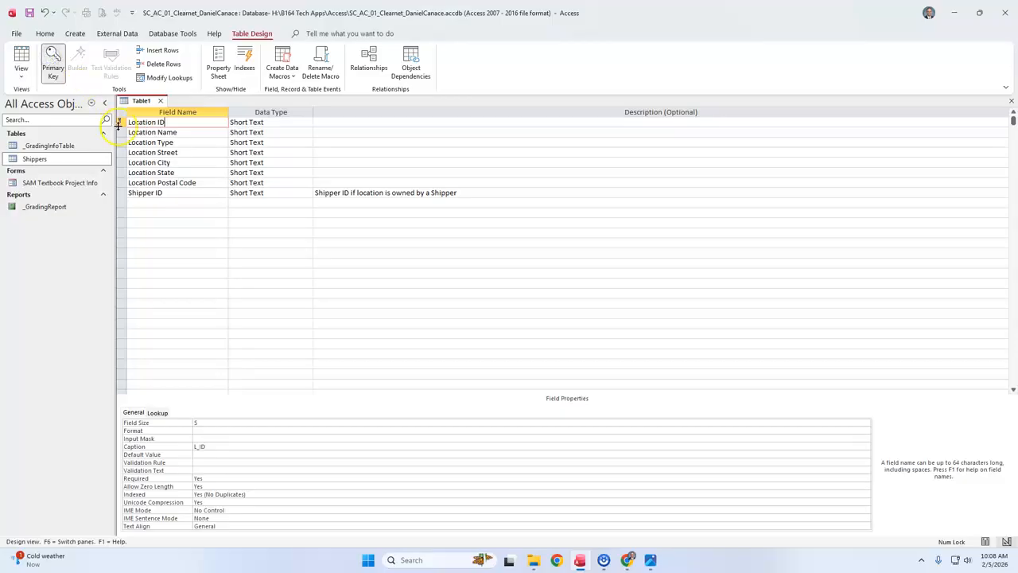
left_click(164, 121)
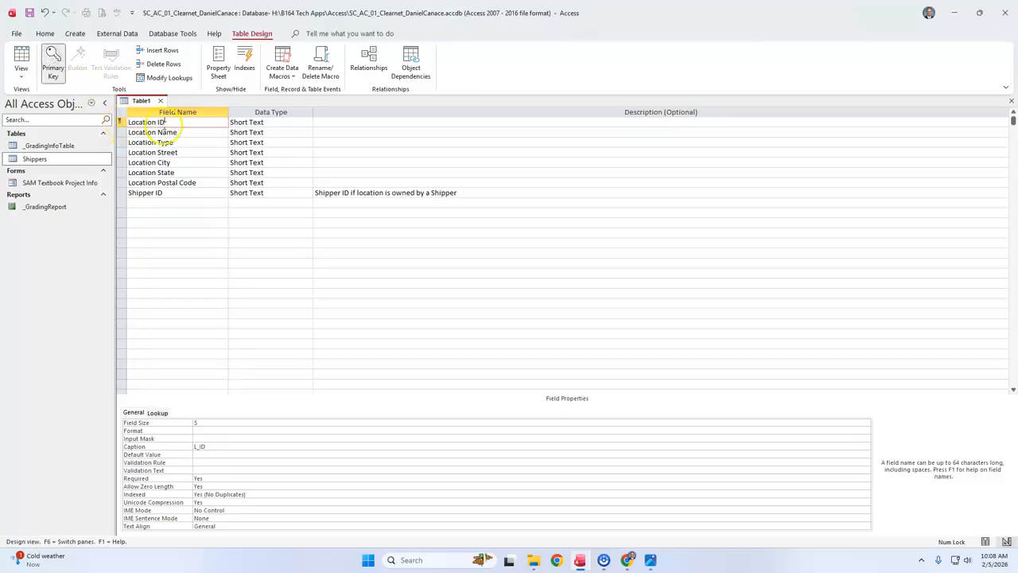
Save the table as Locations and switch it to Datasheet view.
left_click(29, 13)
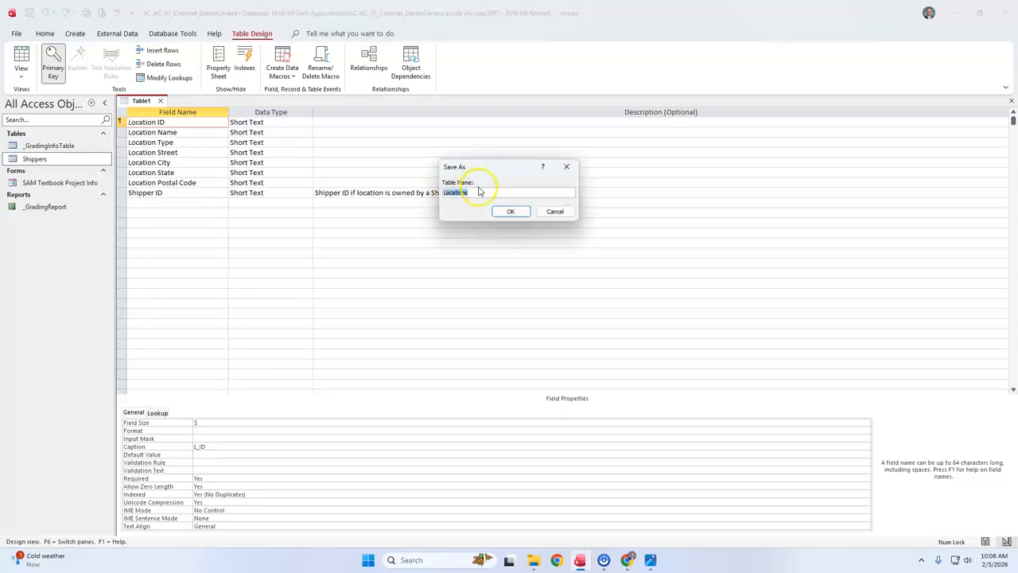
left_click(521, 213)
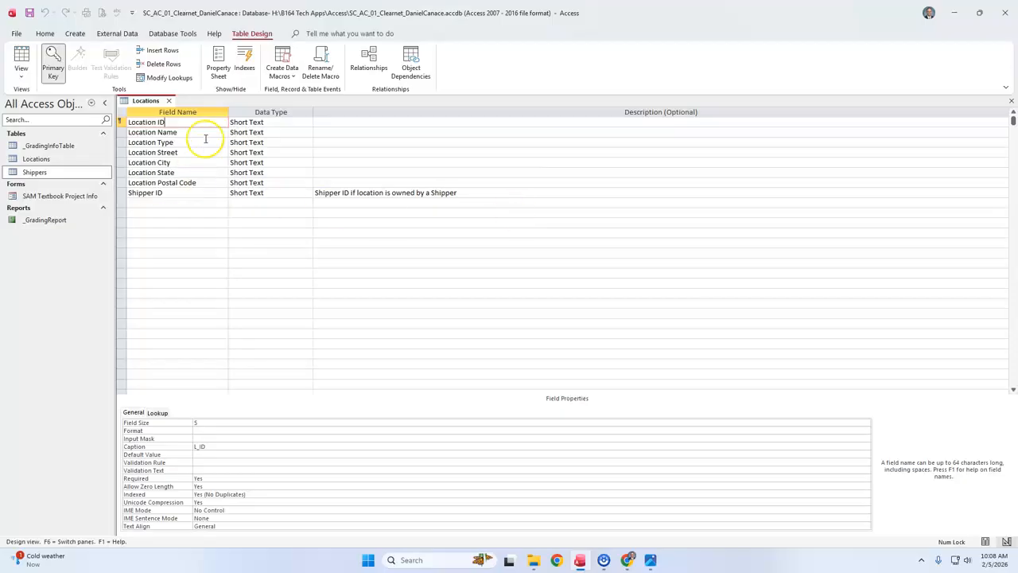
left_click(21, 56)
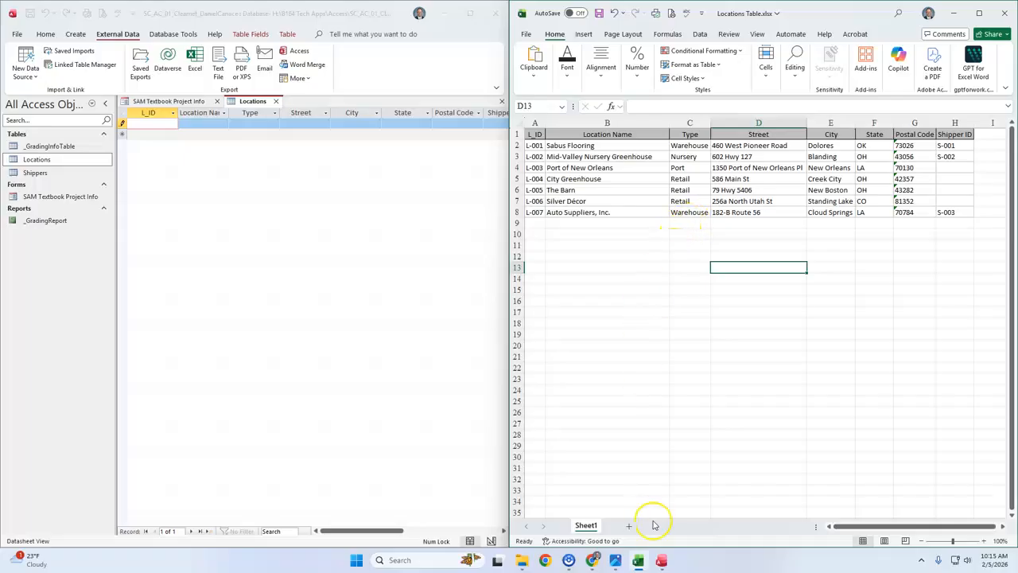
Switch to the Technology Applications course page in Chrome and find the Locations Table.xlsx file under Microsoft Access - Database, Access Chapter 1.
mouse_move(598, 565)
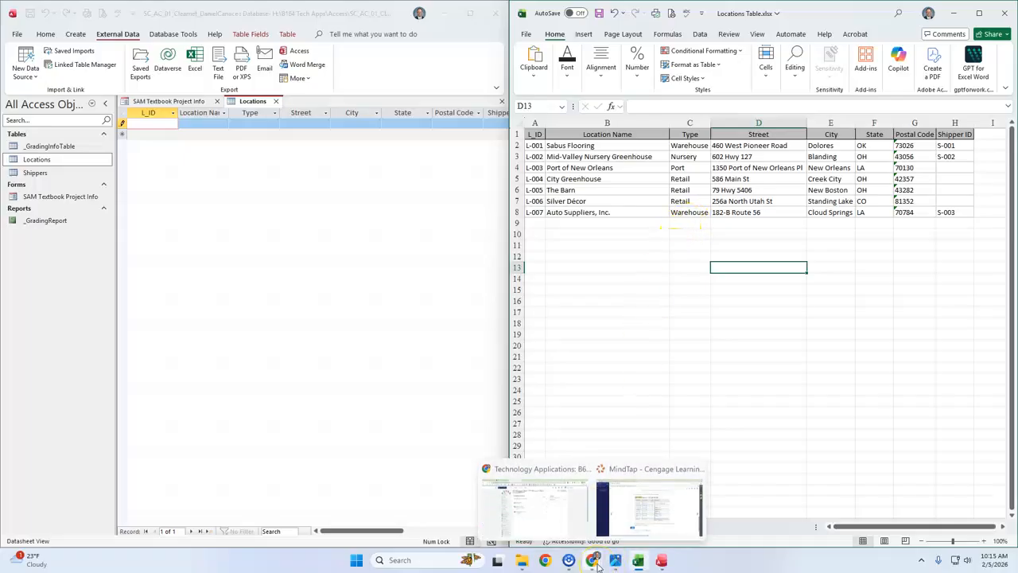
left_click(511, 499)
left_click(415, 315)
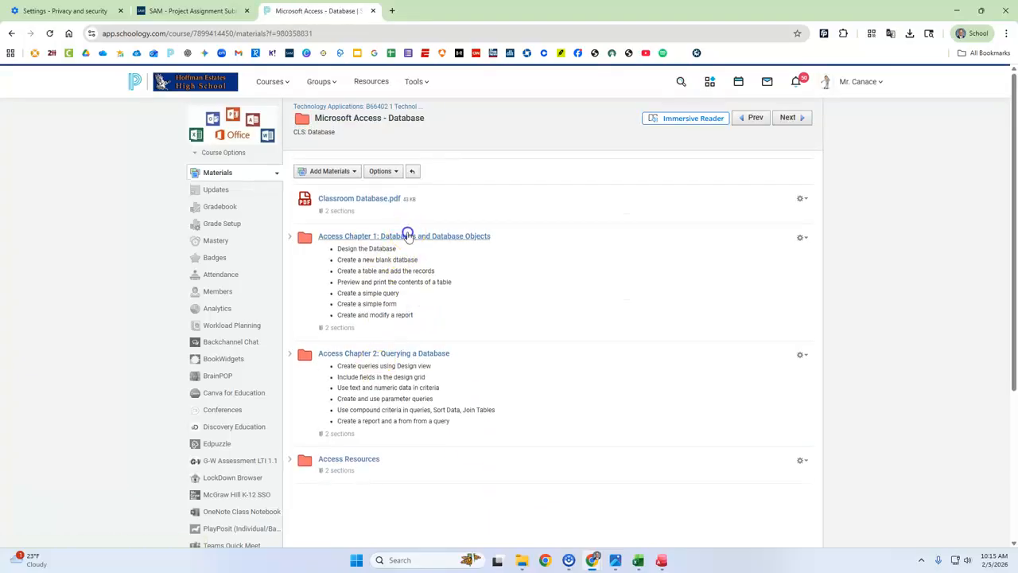
left_click(407, 235)
key("ctrl")
key("ctrl")
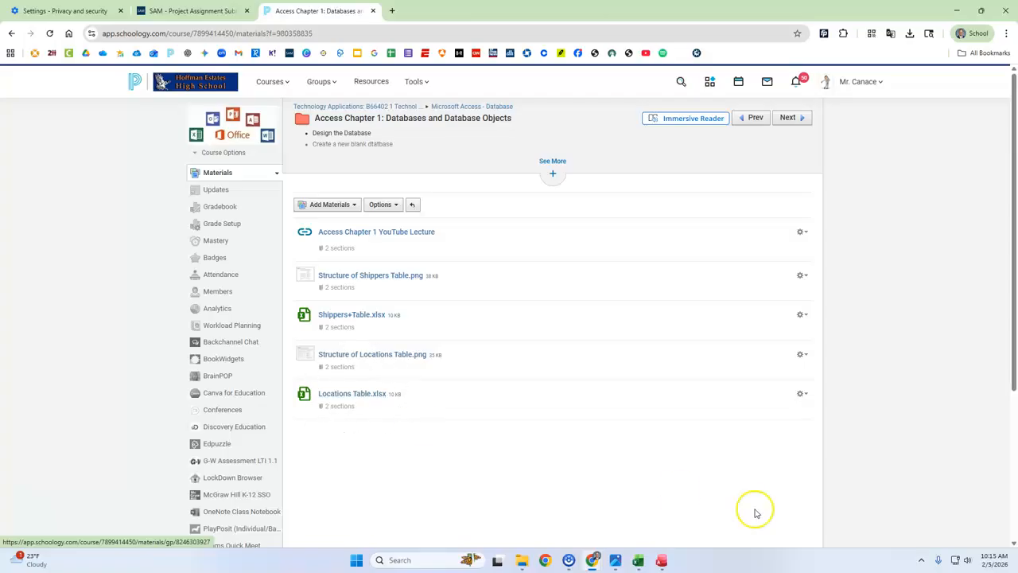
Return to Access and Excel and copy the ID L-001 from the workbook into the first record's L_ID in the Locations table.
left_click(661, 560)
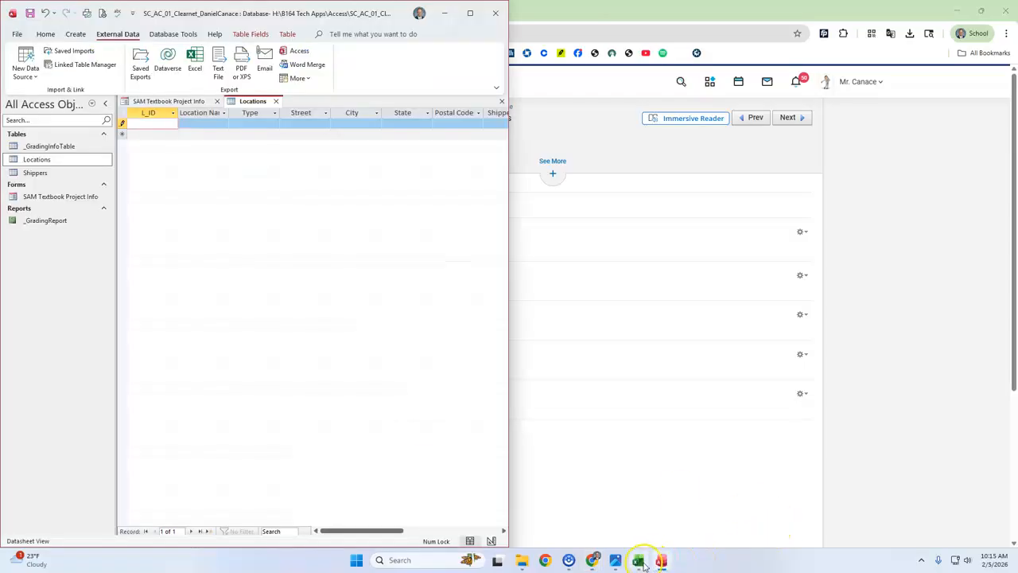
left_click(638, 560)
left_click(535, 146)
key("ctrl+c")
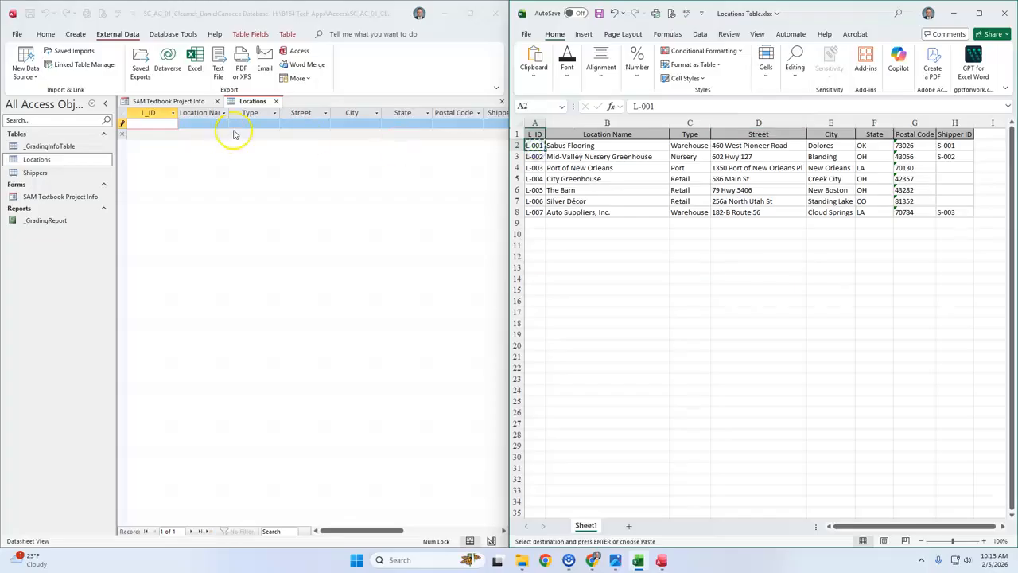
left_click(150, 123)
key("ctrl+v")
Copy the location name Sabus Flooring and the type Warehouse from the workbook into the first Locations record.
left_click(578, 144)
key("ctrl+c")
left_click(215, 124)
key("ctrl+v")
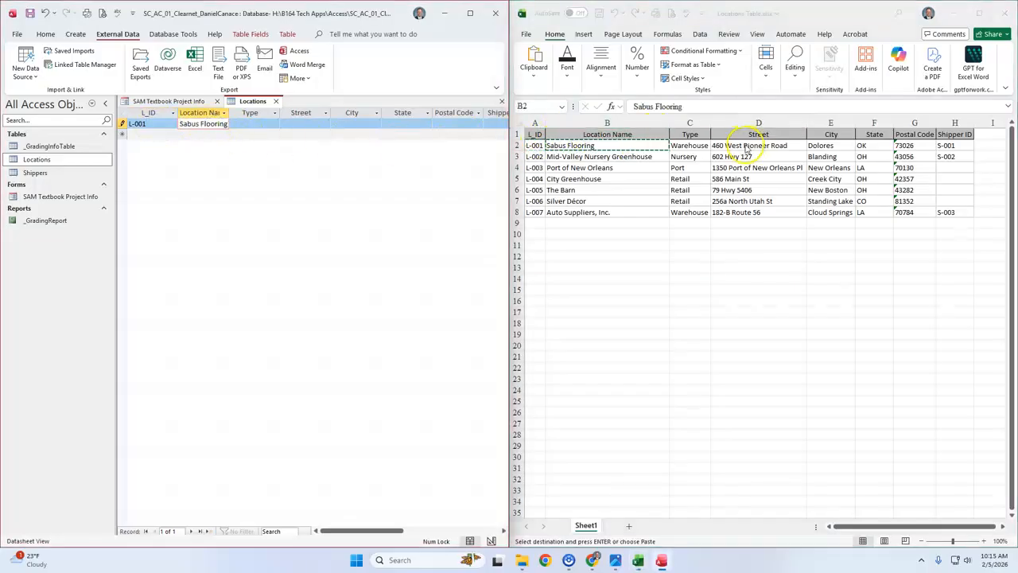
left_click(688, 145)
key("ctrl+c")
left_click(250, 123)
key("ctrl+v")
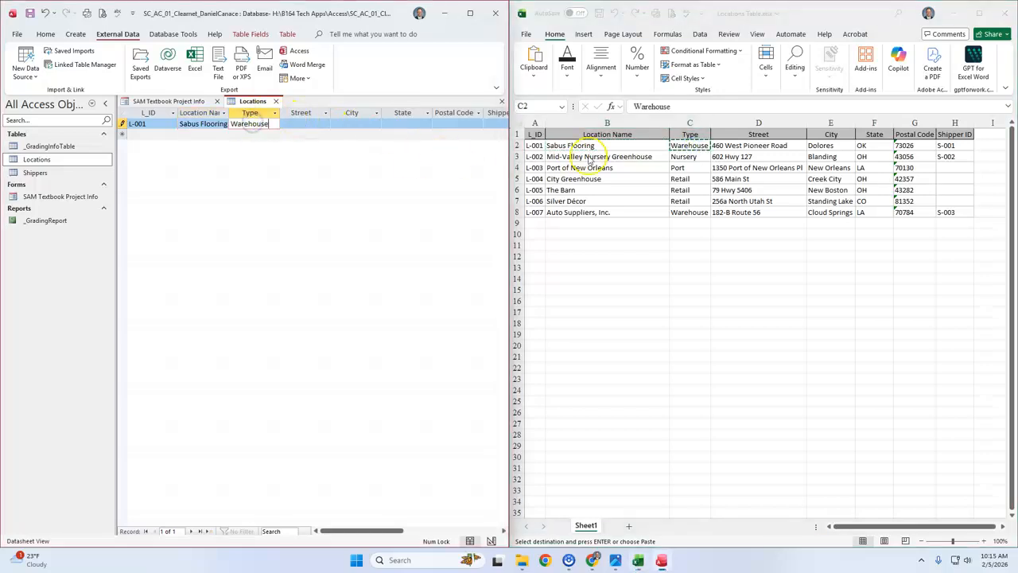
Start the second Locations record by copying the ID L-002 from the workbook into L_ID.
left_click(534, 157)
key("ctrl+c")
left_click(146, 134)
key("ctrl+v")
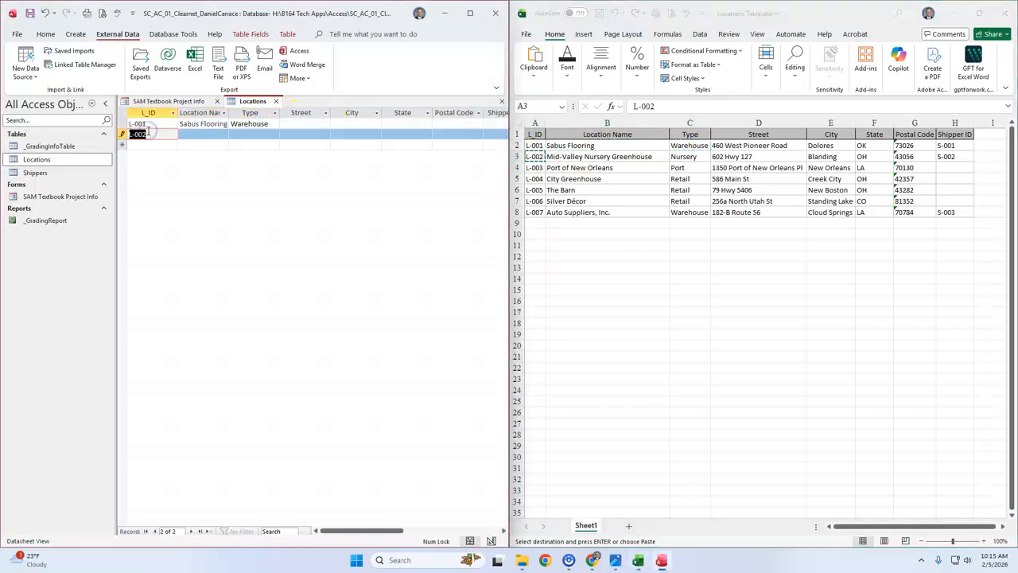
Copy the IDs L-003 and L-004 from the workbook into L_ID of the third and fourth Locations records.
left_click(533, 168)
key("ctrl+c")
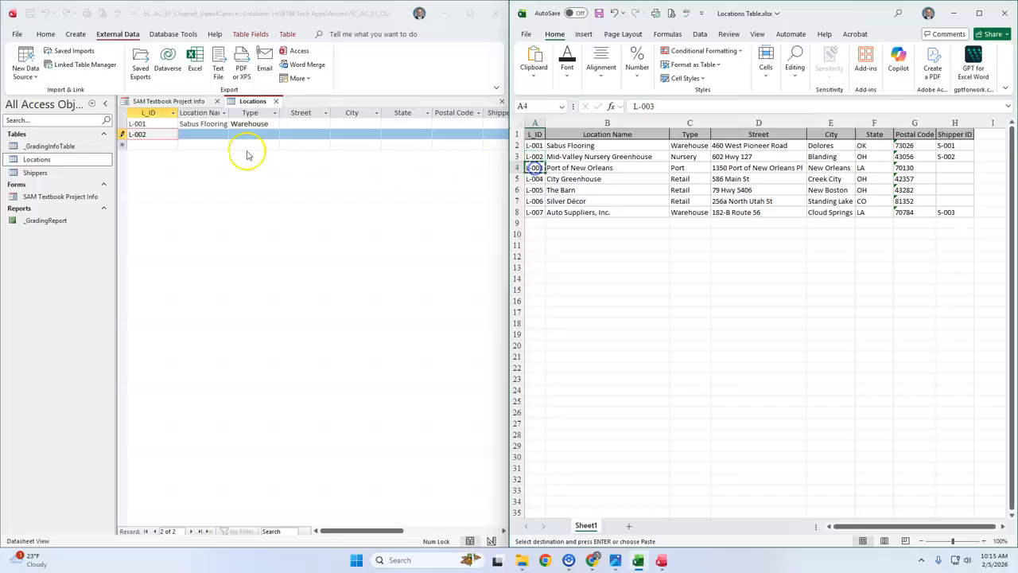
left_click(165, 146)
key("ctrl+v")
left_click(534, 178)
key("ctrl+c")
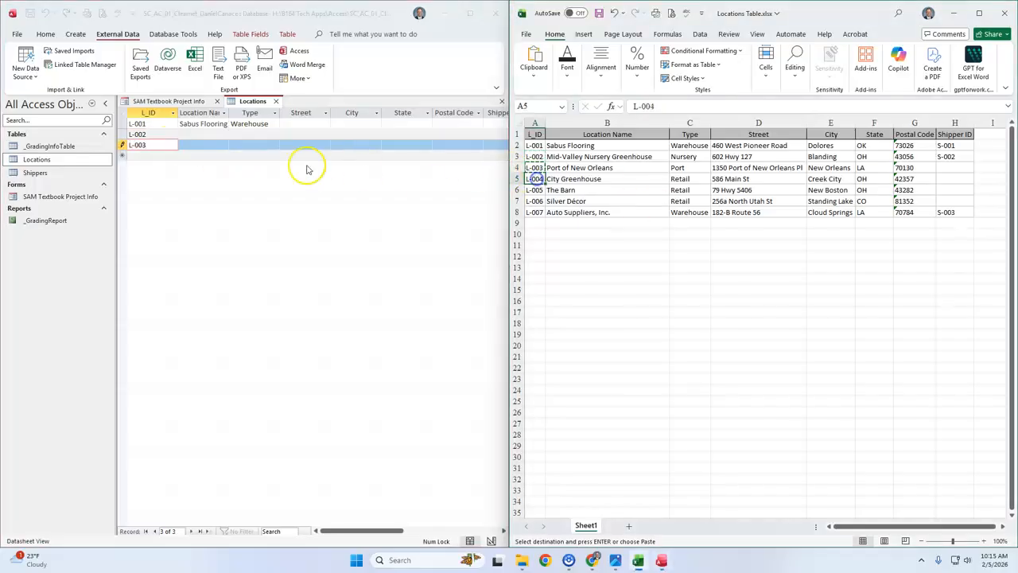
left_click(137, 155)
key("ctrl+v")
left_click(535, 189)
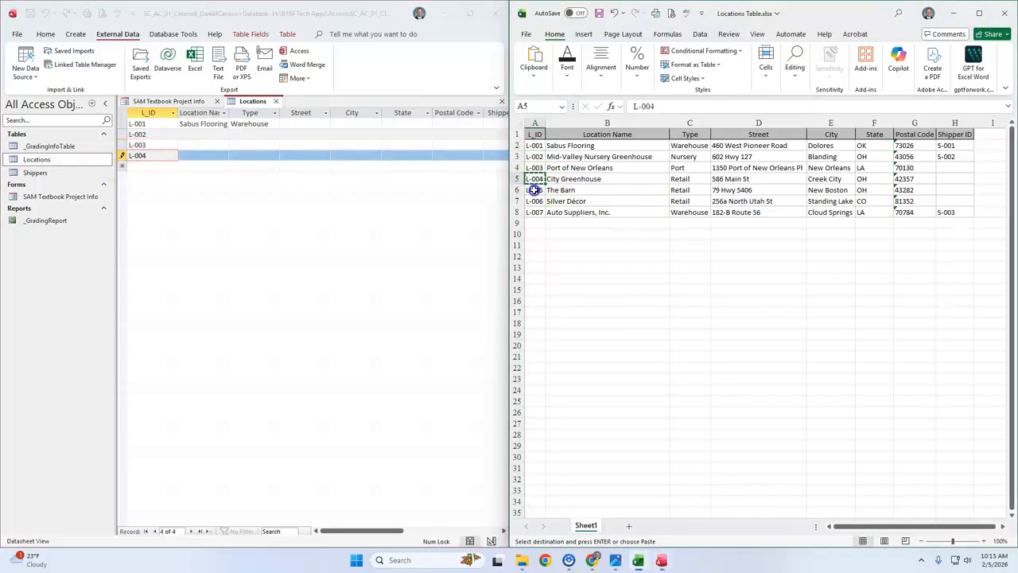
left_click(150, 165)
key("ctrl+v")
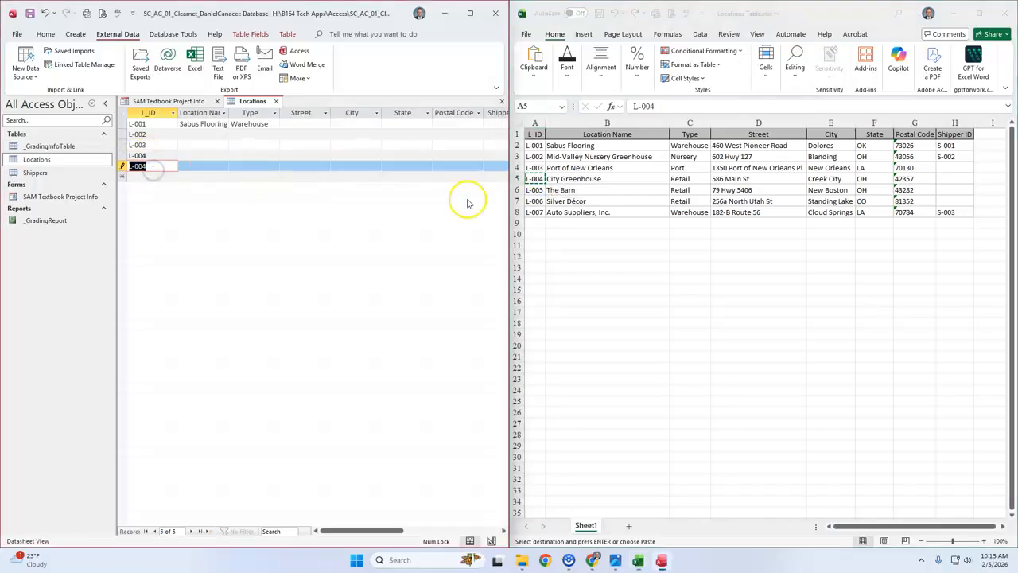
Copy the ID L-005 from the workbook into L_ID of the fifth Locations record.
left_click(534, 189)
key("ctrl+c")
left_click(170, 166)
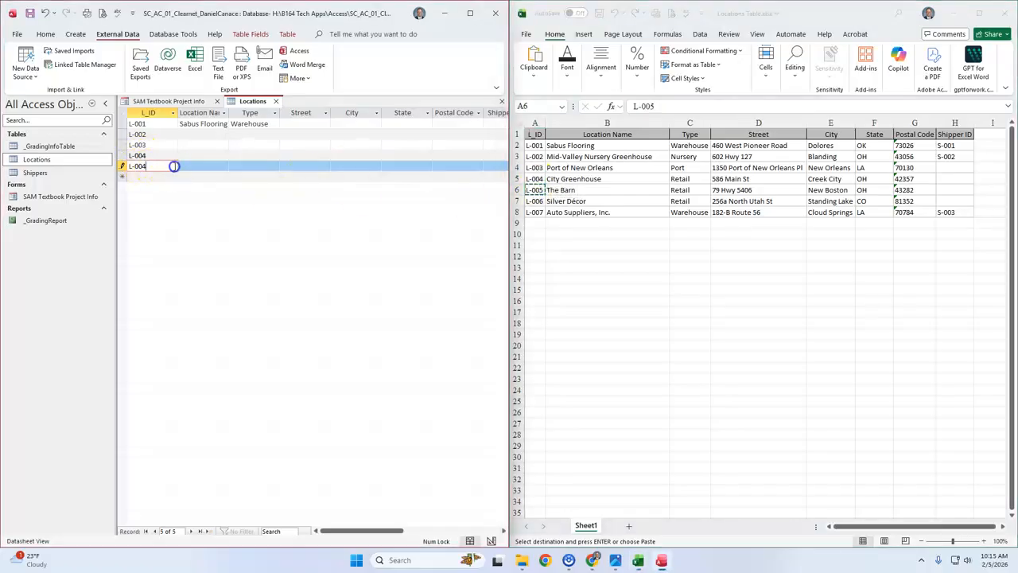
key("ctrl+v")
Copy the IDs L-006 and L-007 from the workbook into L_ID of the sixth and seventh Locations records.
left_click(531, 200)
key("ctrl+c")
left_click(154, 176)
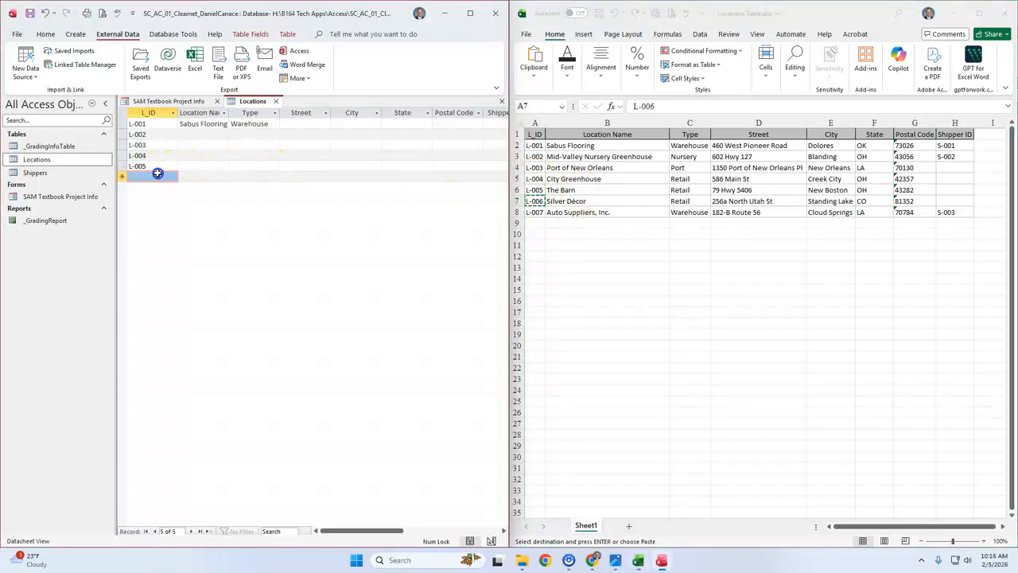
key("ctrl+v")
left_click(533, 212)
key("ctrl+c")
left_click(154, 185)
key("ctrl+v")
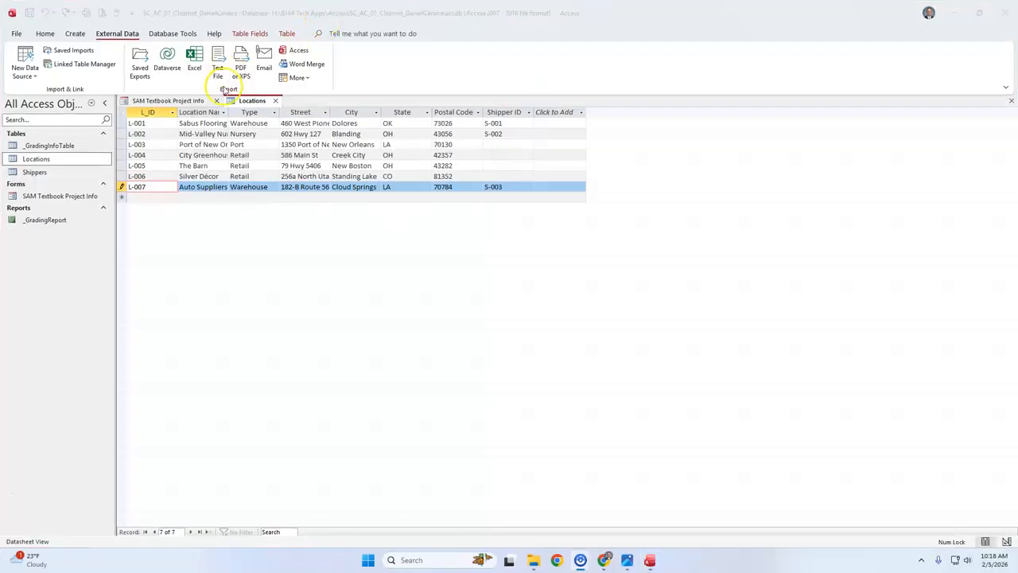
Fit the widths of the Location Name, Type, Street, City, State, Postal Code and Shipper ID columns to their contents.
double_click(228, 112)
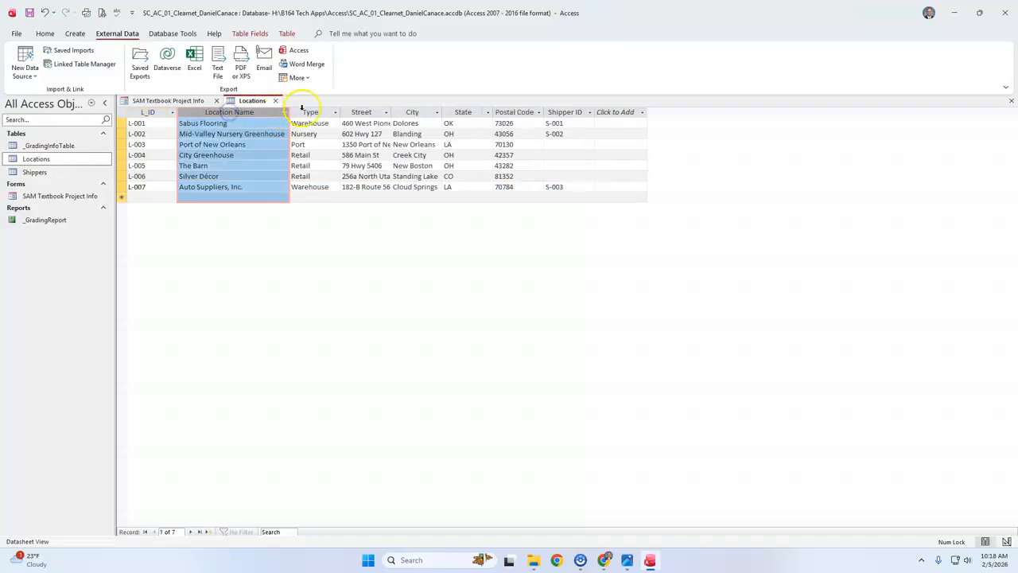
double_click(344, 111)
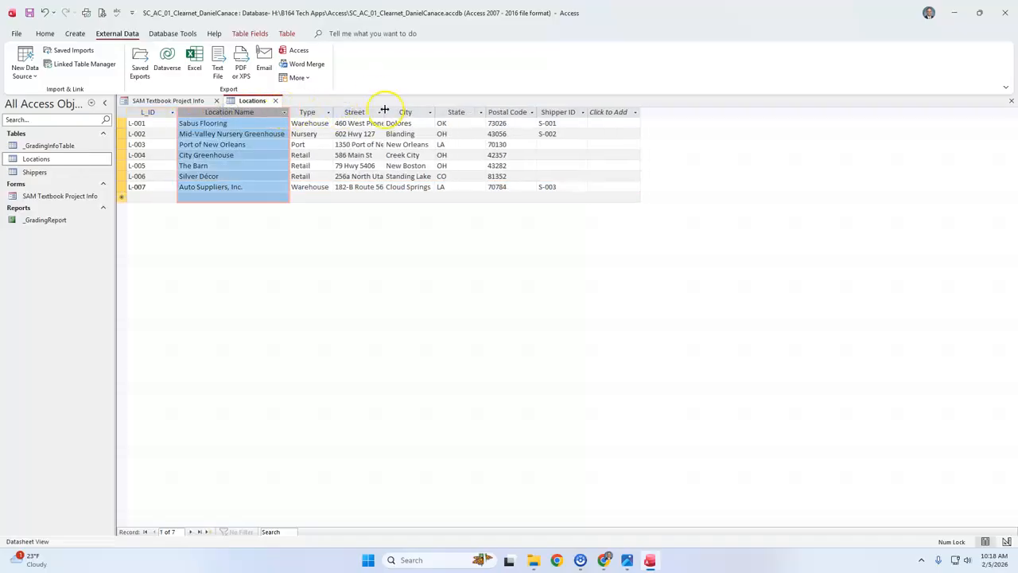
double_click(382, 111)
double_click(431, 109)
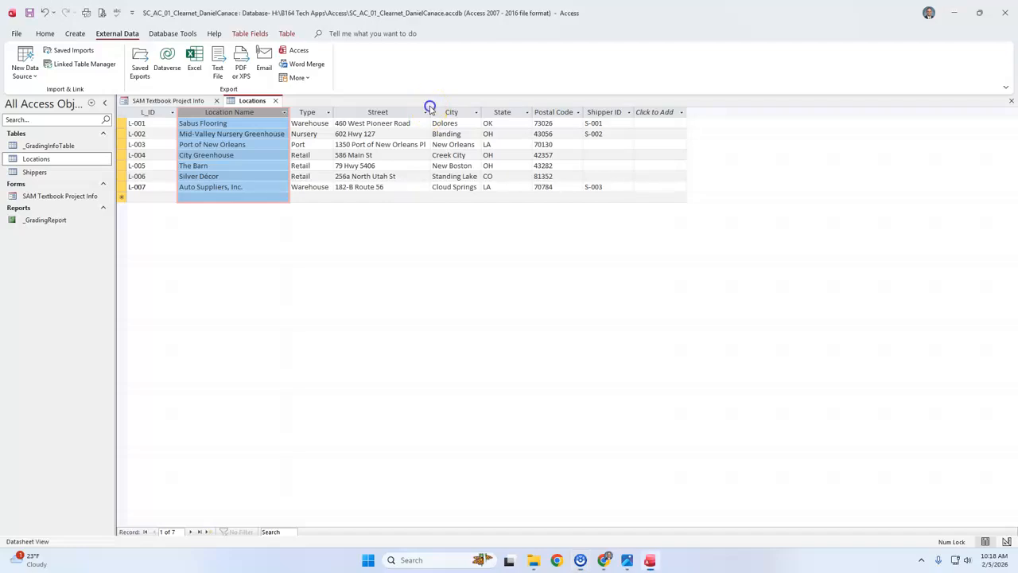
double_click(530, 111)
double_click(563, 112)
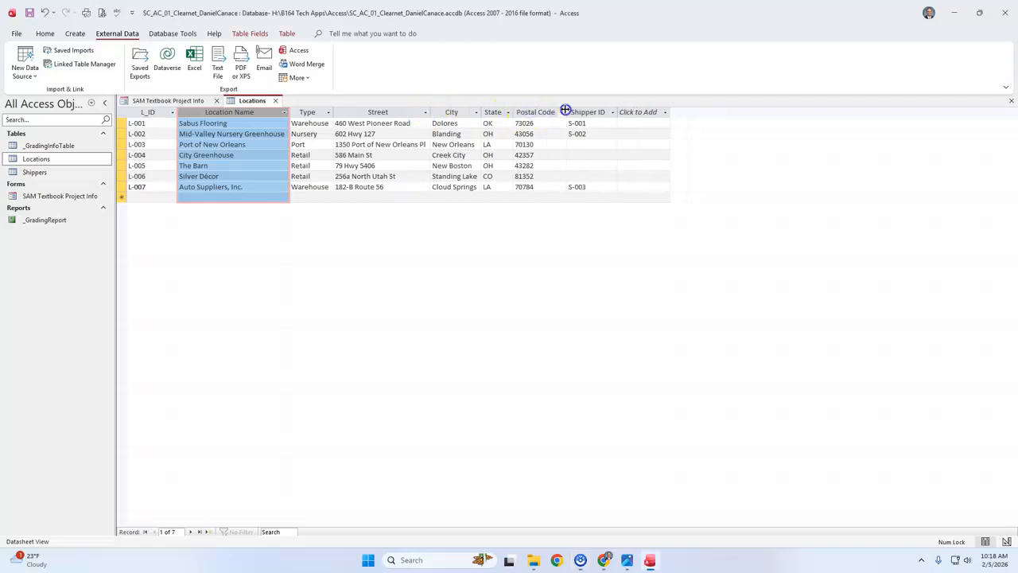
double_click(617, 112)
Save the Locations table and close both it and the SAM Textbook Project Info form.
left_click(44, 33)
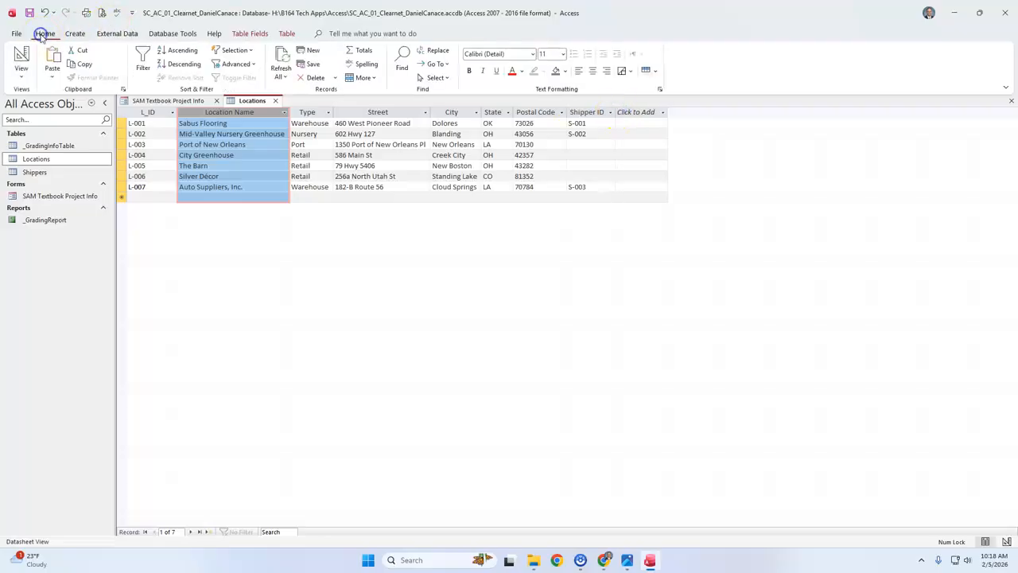
left_click(28, 13)
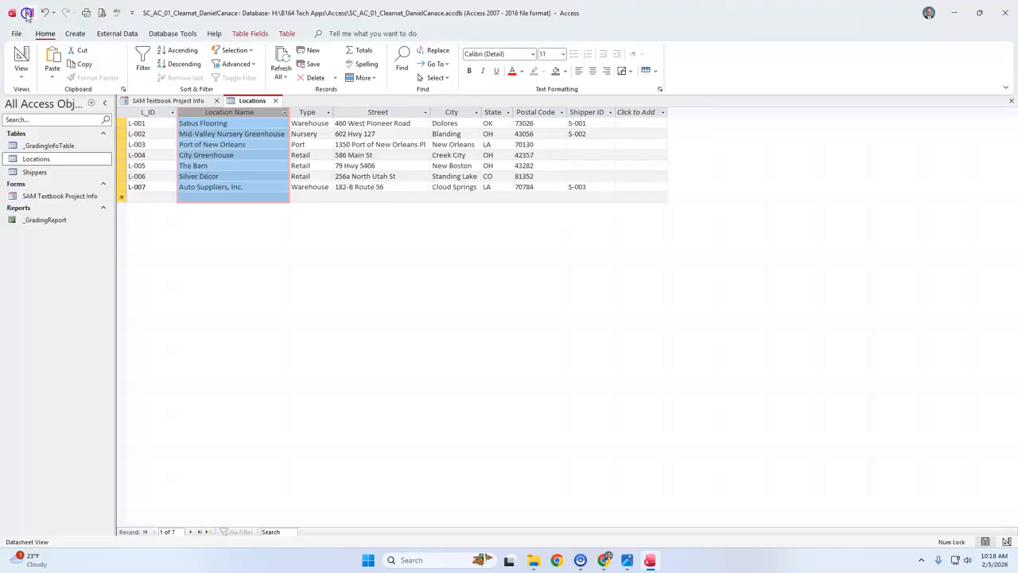
left_click(275, 100)
left_click(217, 101)
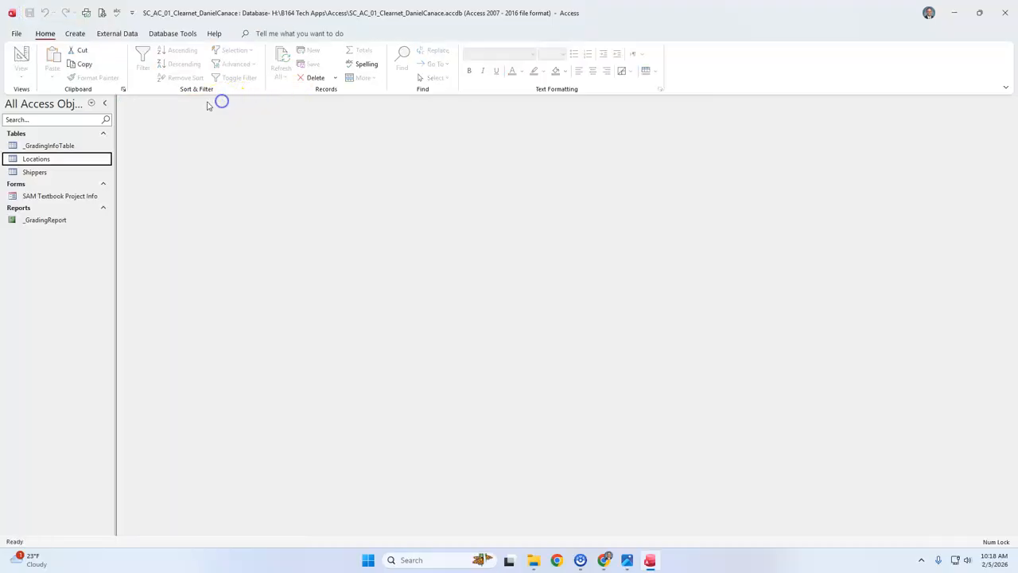